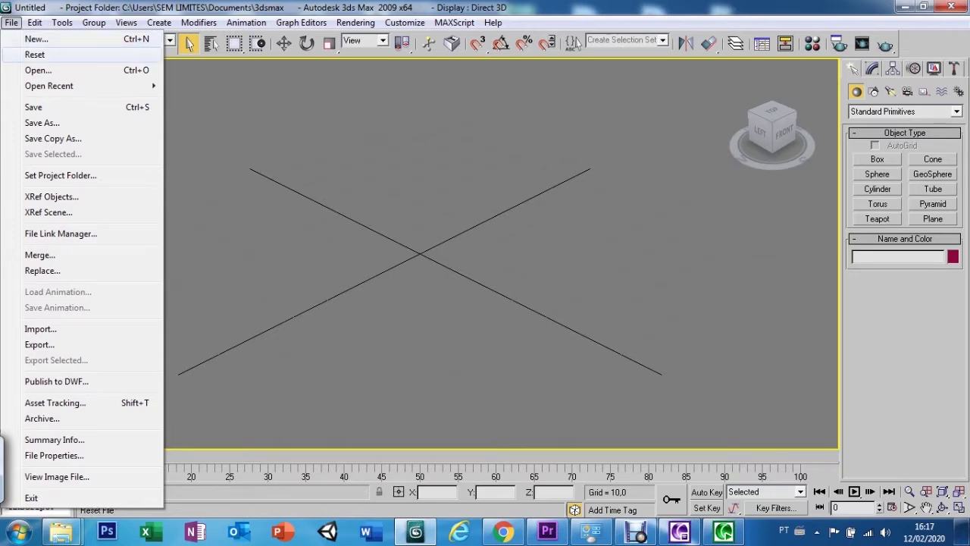
Start a fresh untitled scene with New All and ready the Box creation tool
click(36, 39)
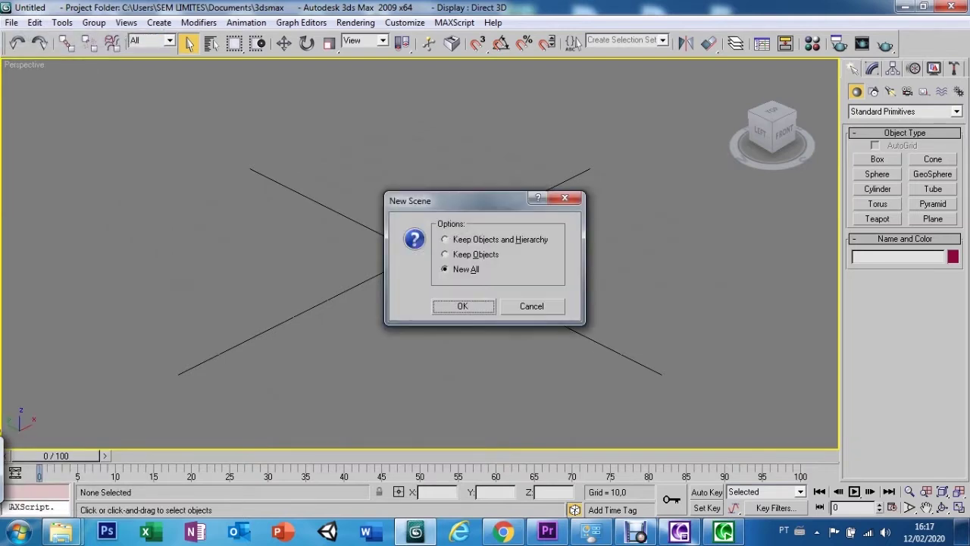
key(Return)
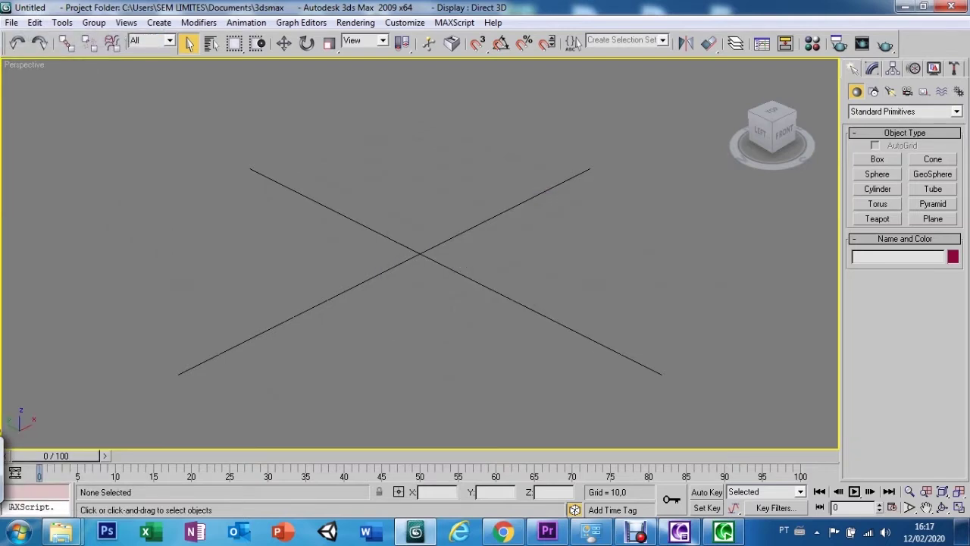
click(877, 159)
Draw Box01 (Length 38,824, Width 43,398, Height 21,444) and frame it right of centre
drag(425, 301, 434, 189)
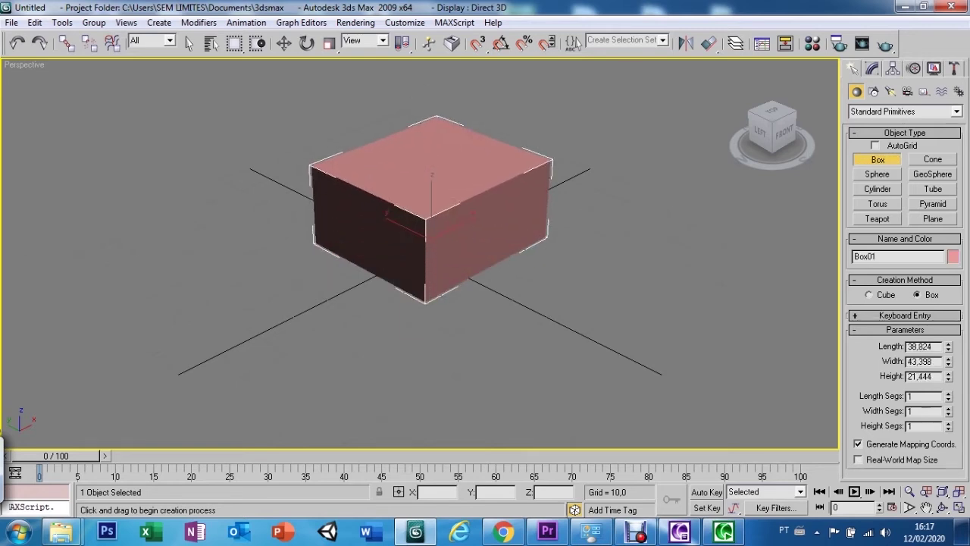
click(926, 507)
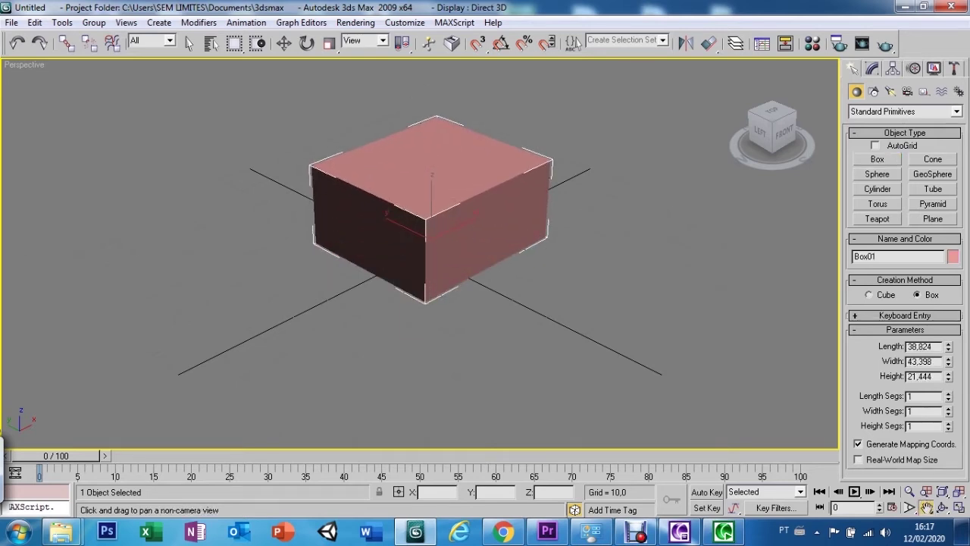
click(942, 507)
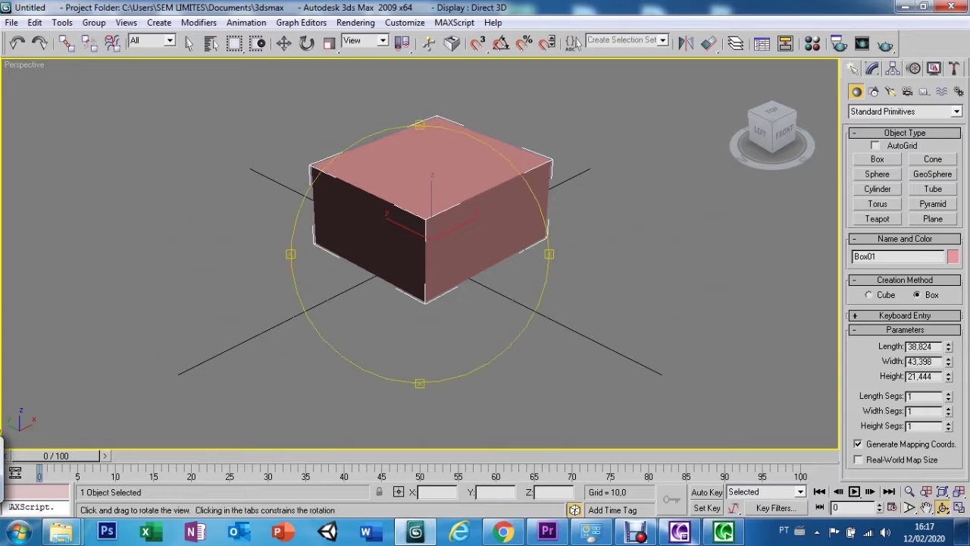
mouse_move(455, 250)
mouse_down()
mouse_move(394, 258)
mouse_move(469, 254)
mouse_up()
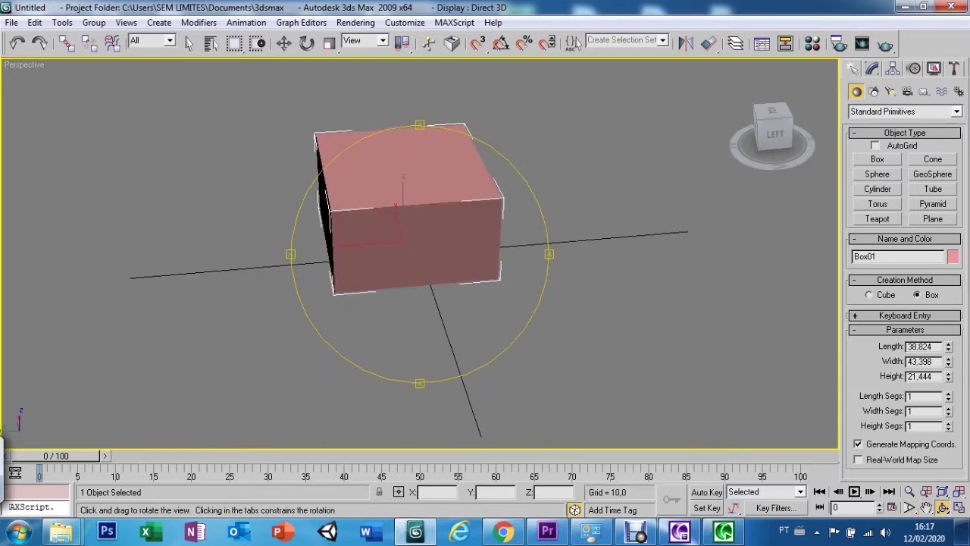
click(926, 507)
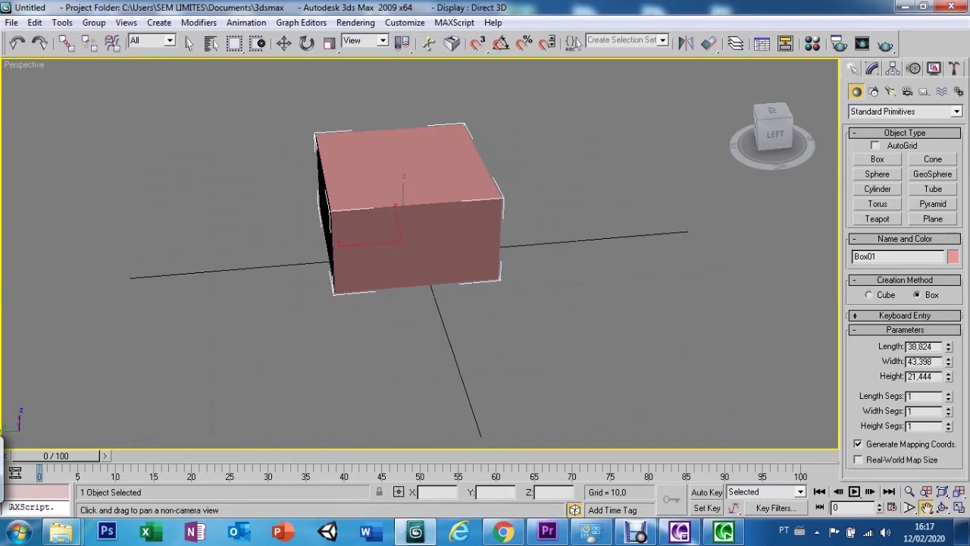
drag(424, 227, 500, 273)
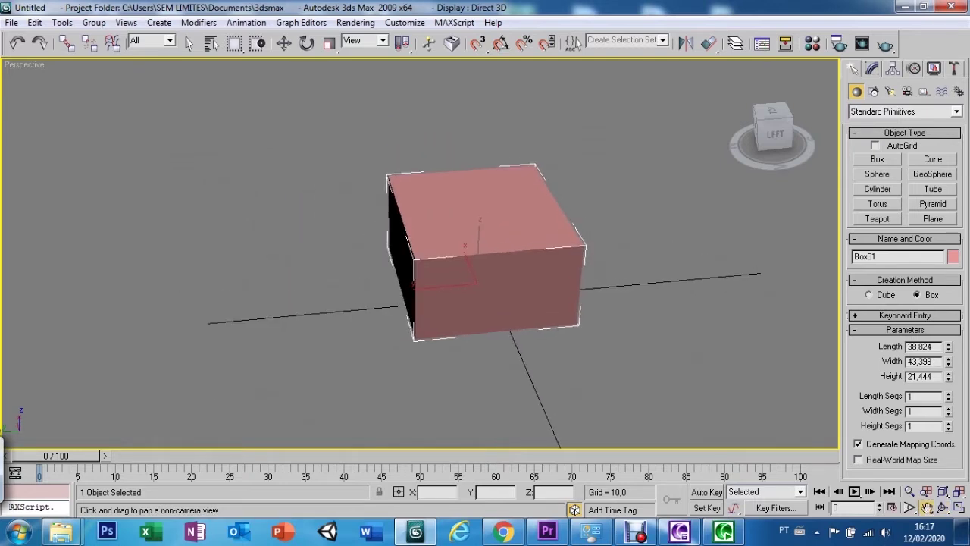
key(w)
click(11, 22)
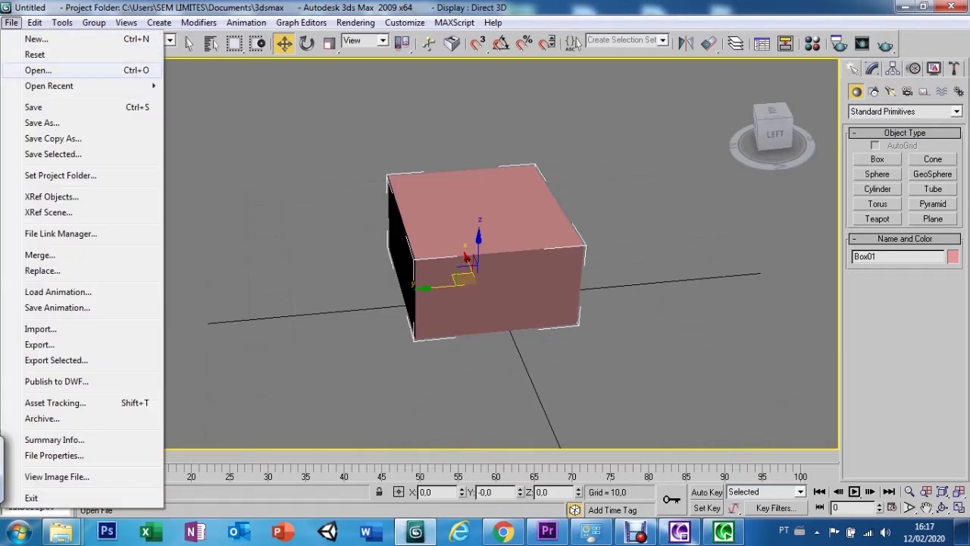
Open armação de madeira.max, discarding the unsaved box scene
click(38, 69)
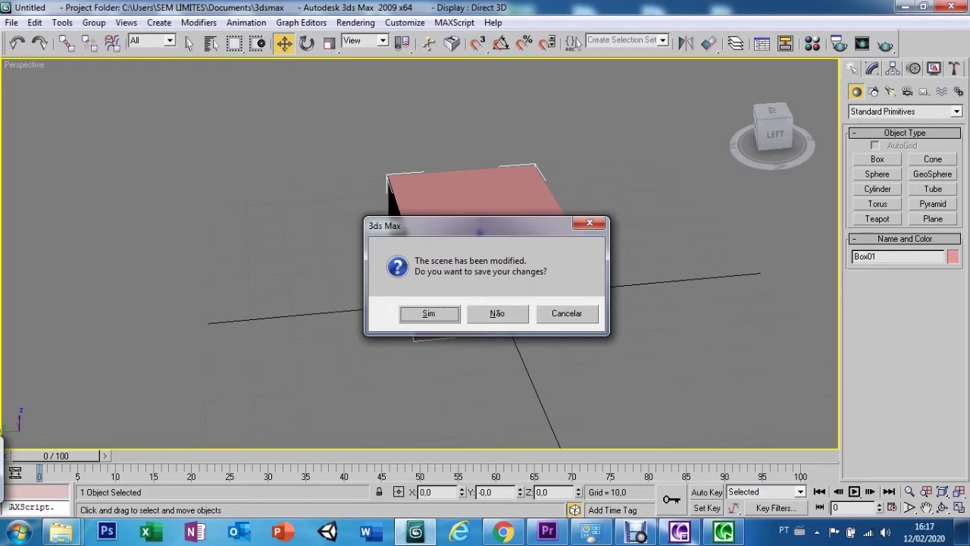
key(n)
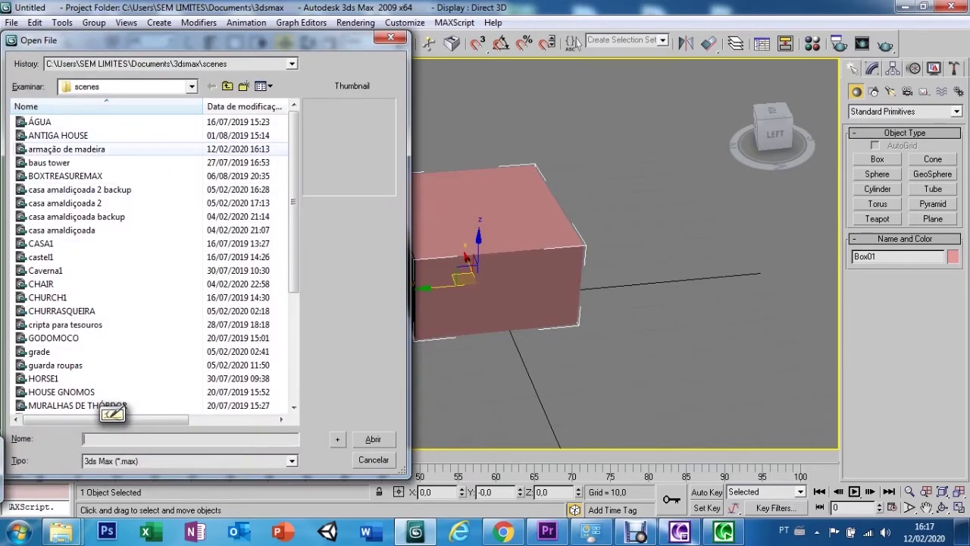
click(67, 148)
double_click(67, 148)
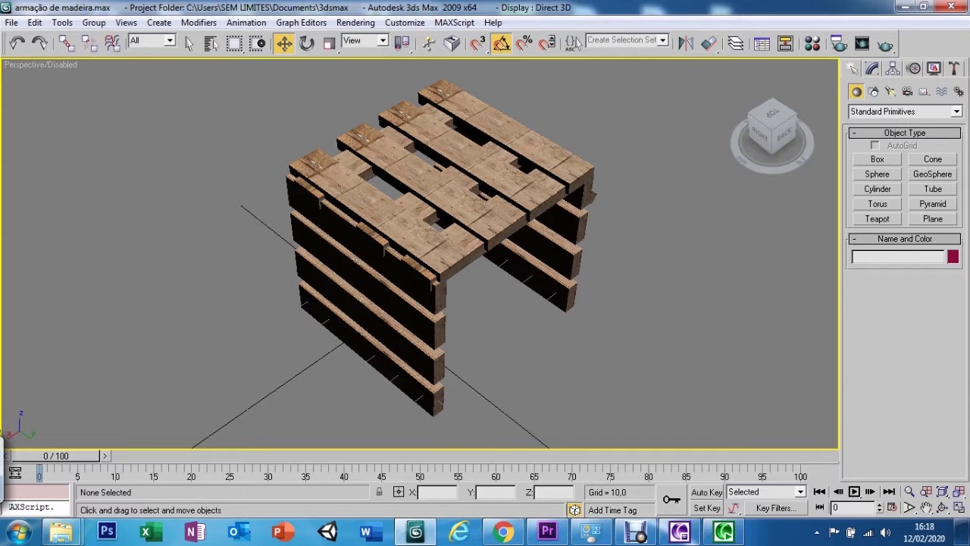
key(ctrl+r)
drag(420, 253, 344, 257)
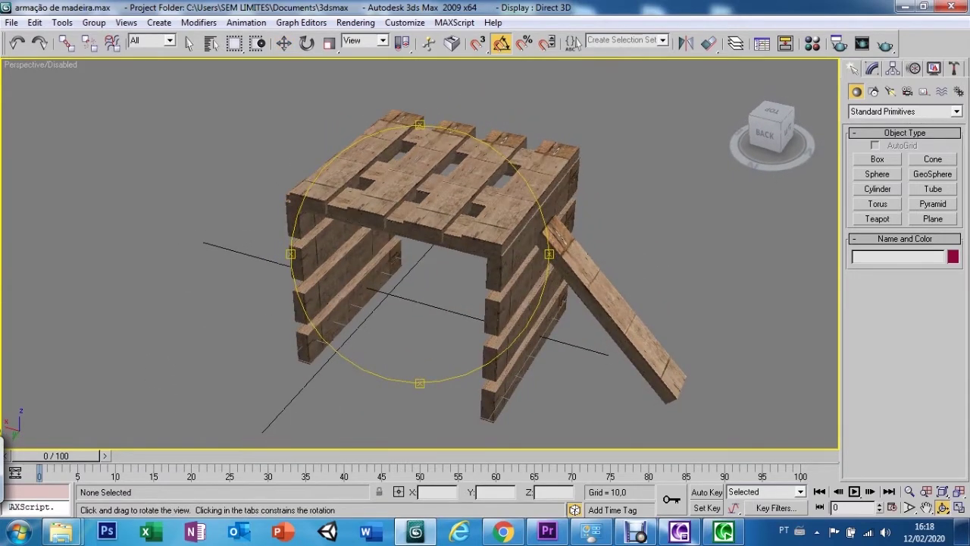
click(959, 508)
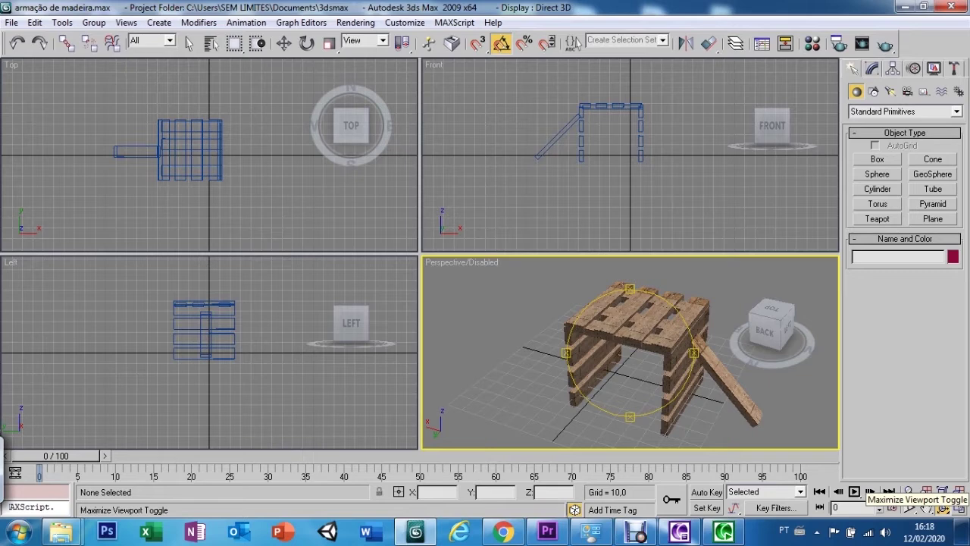
click(958, 491)
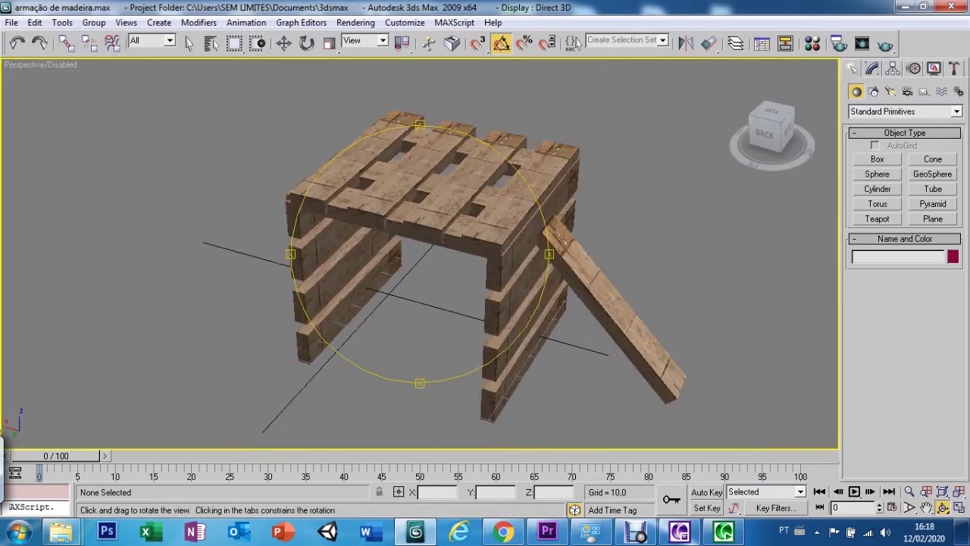
mouse_move(420, 254)
mouse_down()
mouse_move(530, 253)
mouse_move(485, 258)
mouse_move(425, 303)
mouse_up()
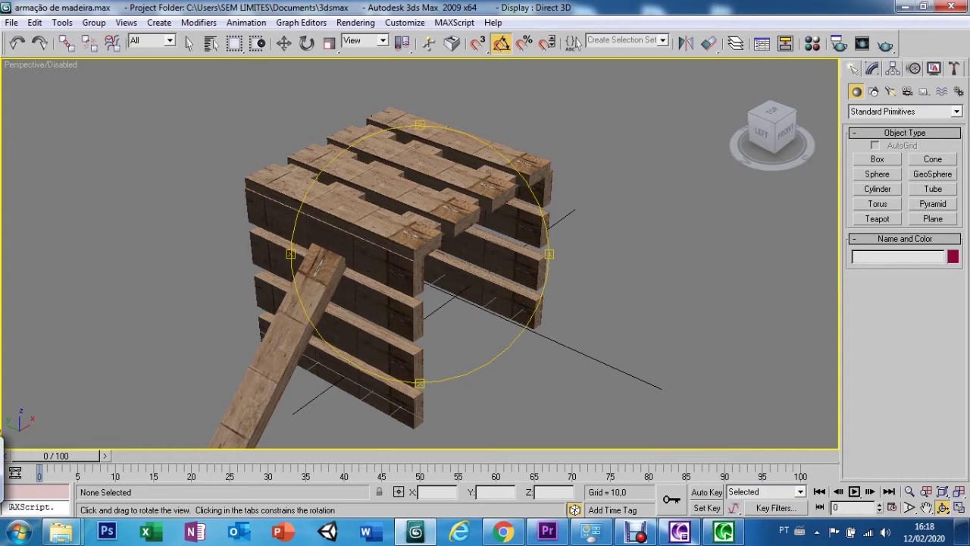
drag(424, 303, 455, 288)
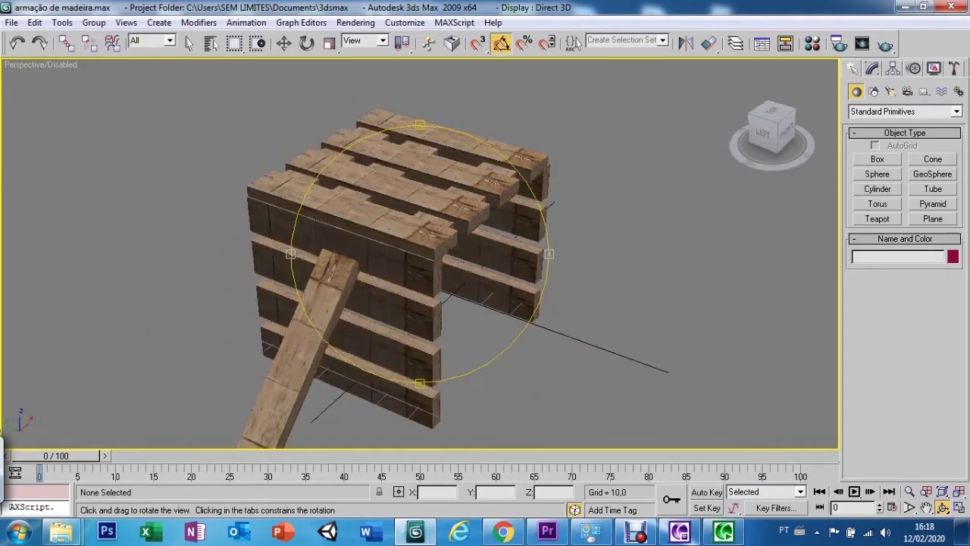
mouse_move(392, 282)
mouse_down()
mouse_move(476, 205)
mouse_move(424, 228)
mouse_move(455, 227)
mouse_up()
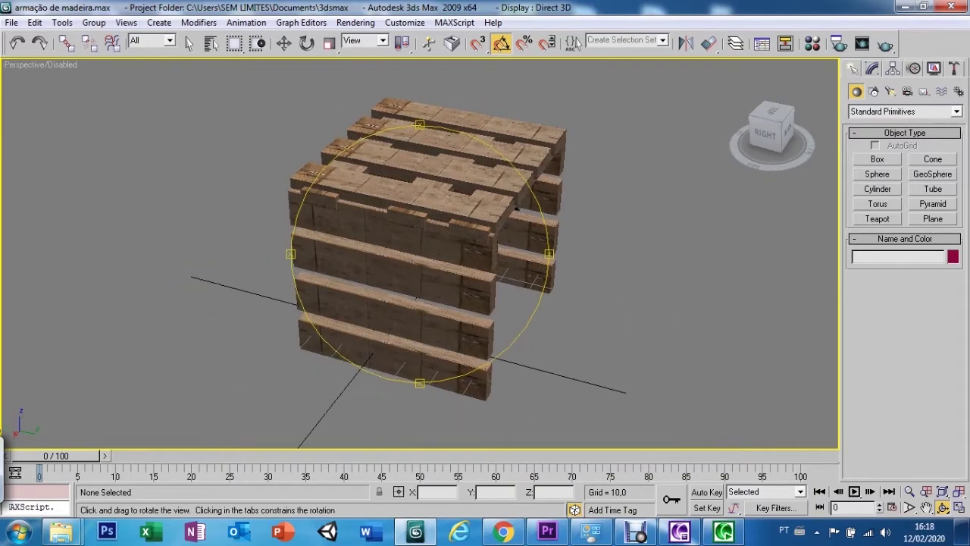
drag(455, 227, 409, 227)
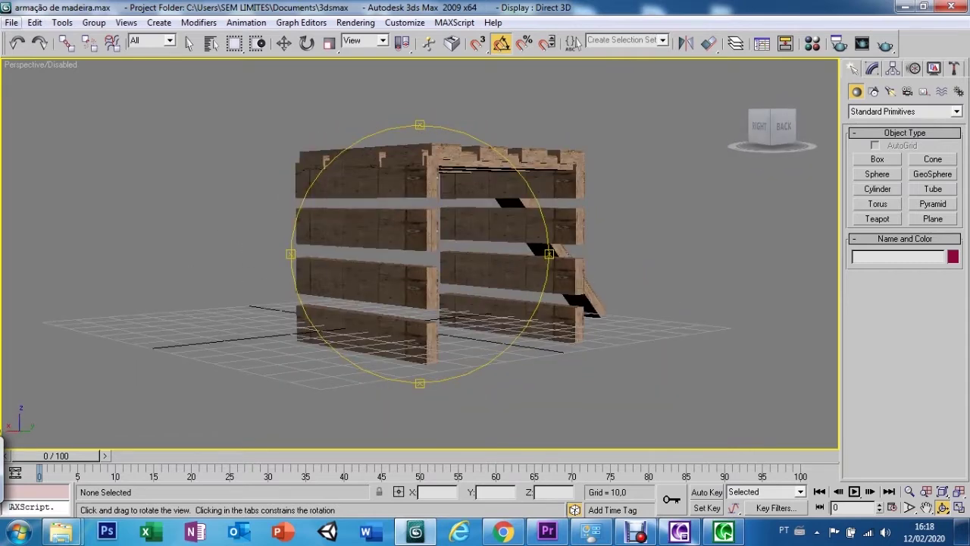
click(11, 22)
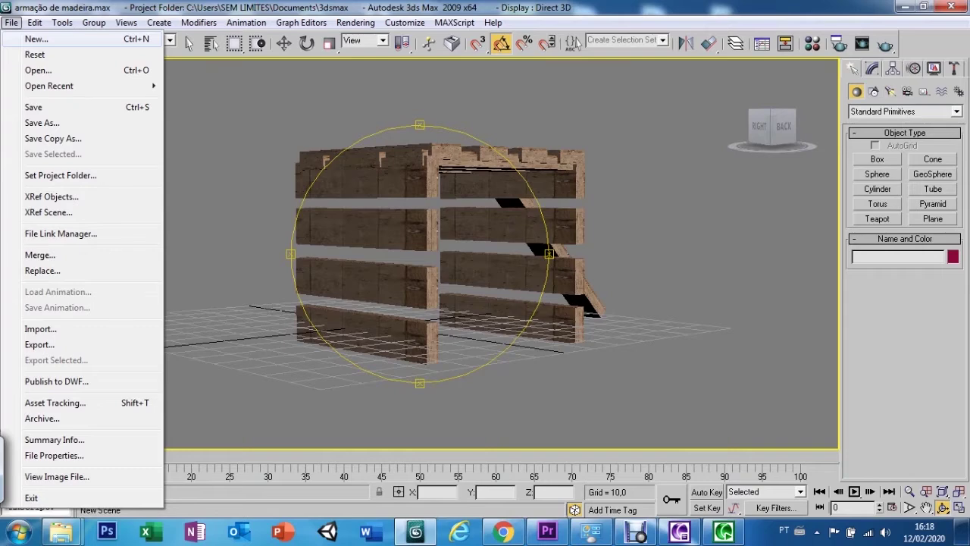
Clear the pallet scene with New All, then Reset 3ds Max to an empty untitled scene
click(36, 39)
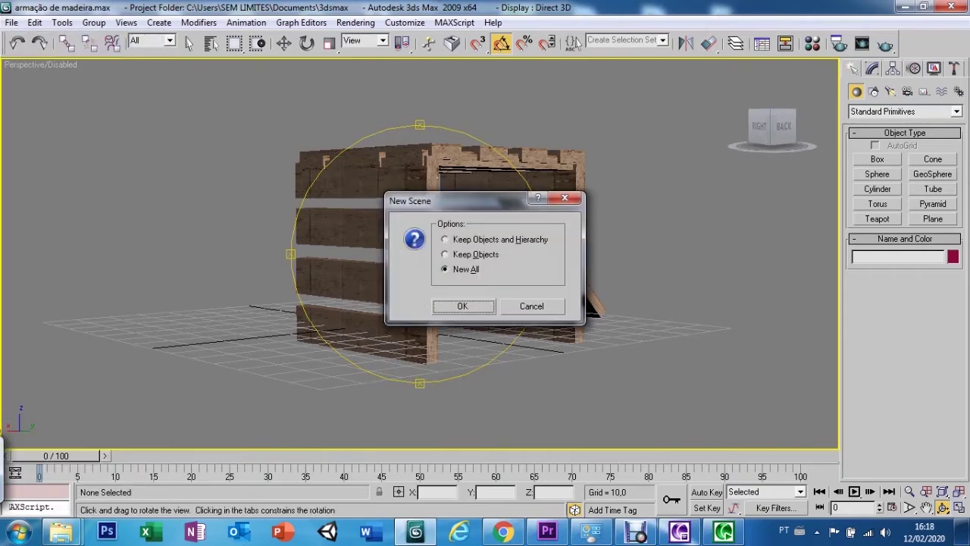
key(Return)
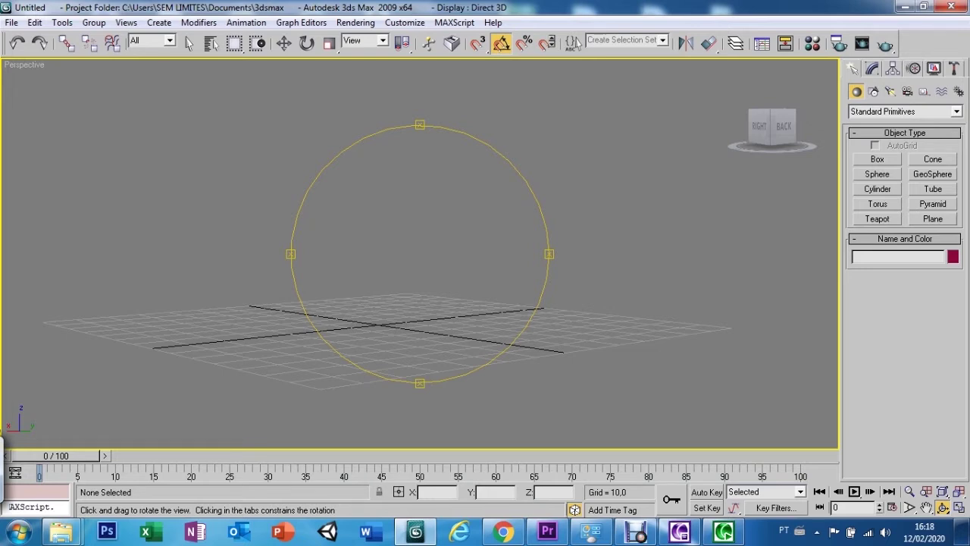
click(11, 22)
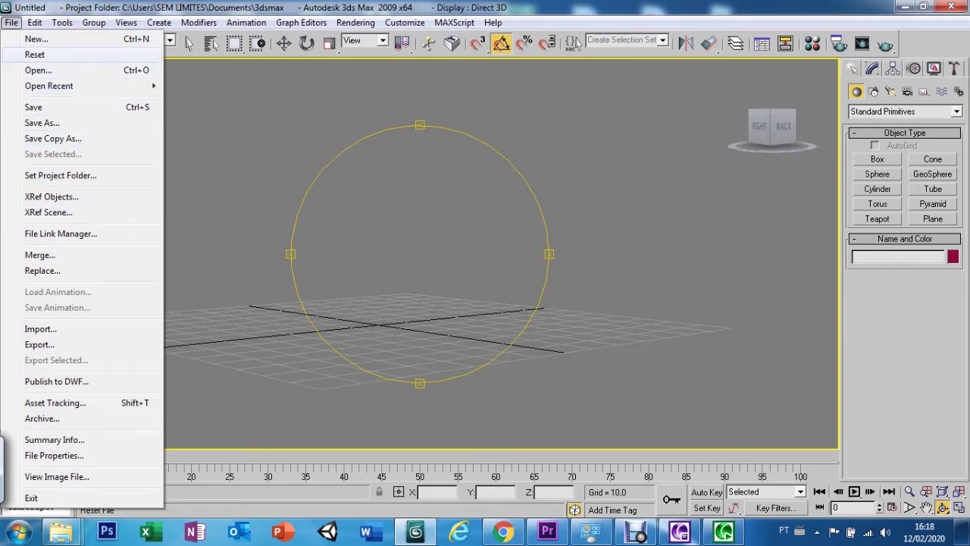
click(34, 54)
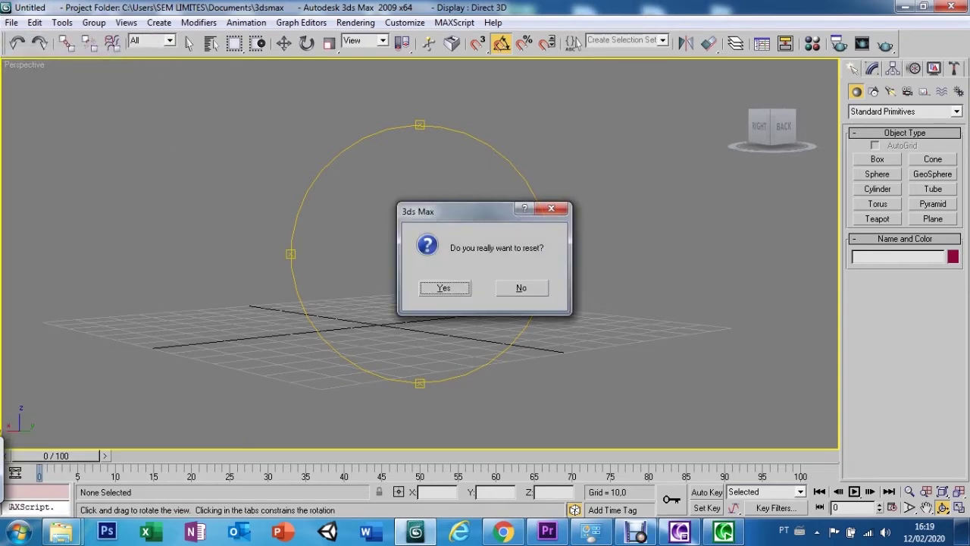
key(Return)
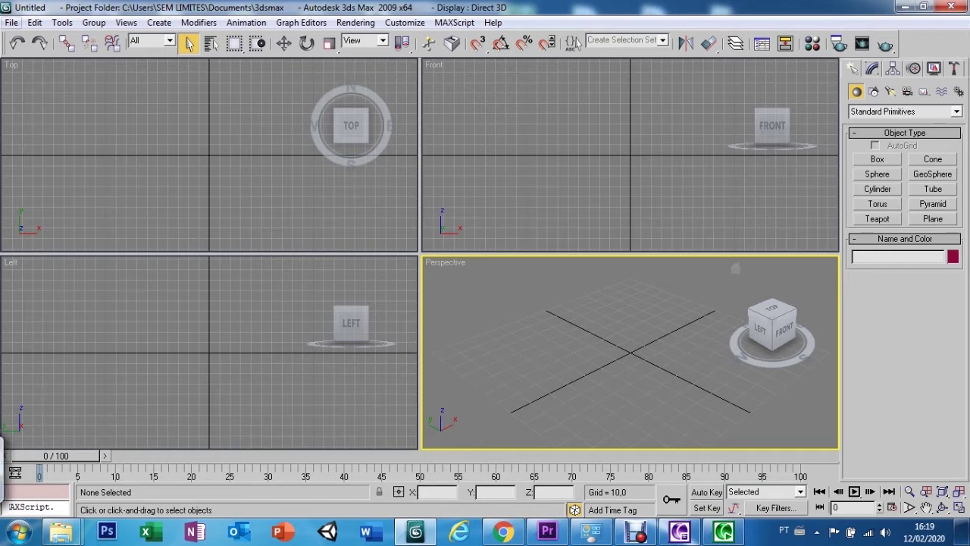
Start a box and cancel it, then request File > Open to raise the save-changes prompt
click(12, 22)
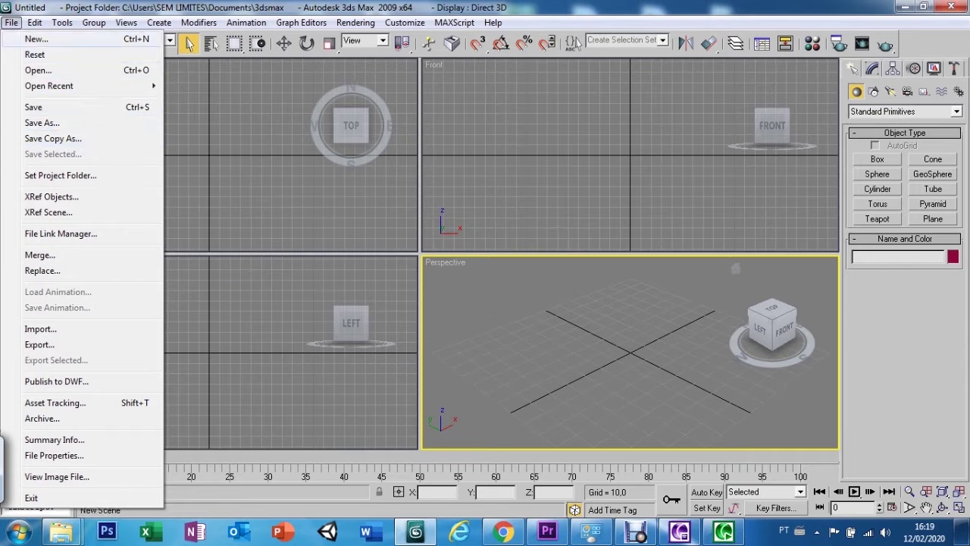
click(878, 160)
drag(549, 340, 604, 370)
right_click(593, 304)
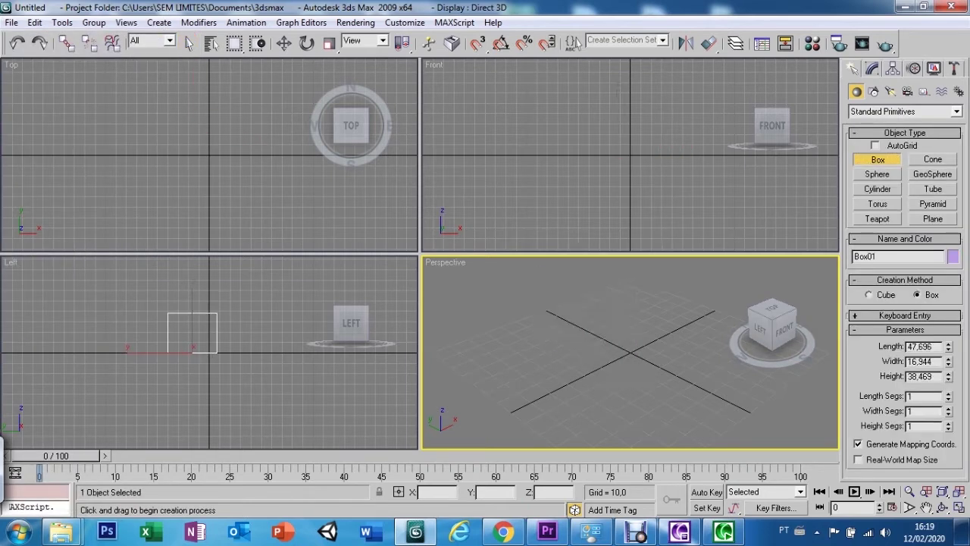
click(12, 22)
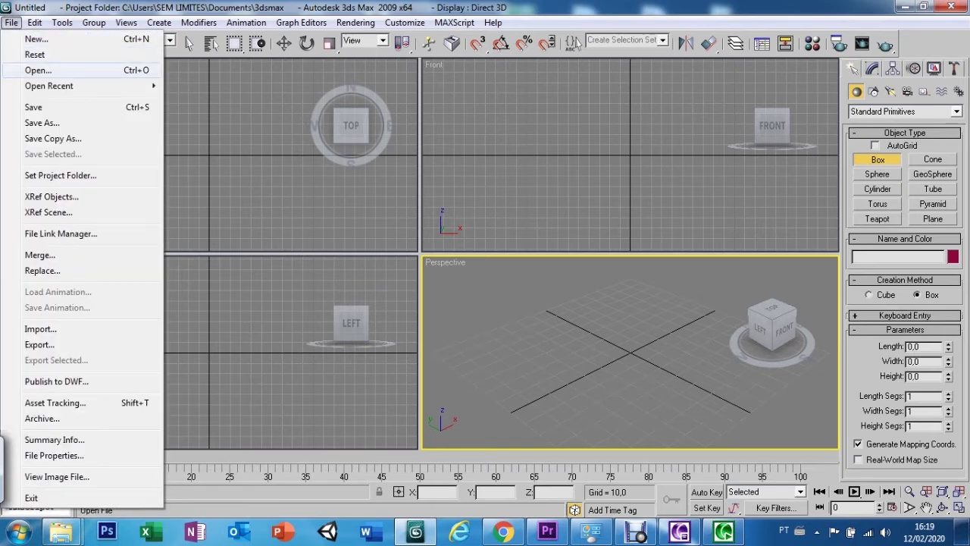
click(38, 70)
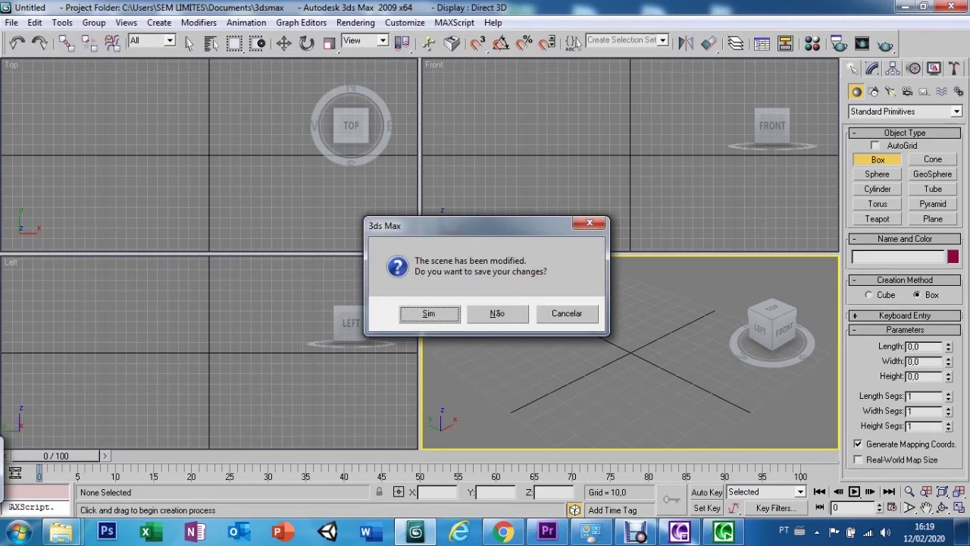
Decline saving with Não and open guarda roupas.max
click(497, 313)
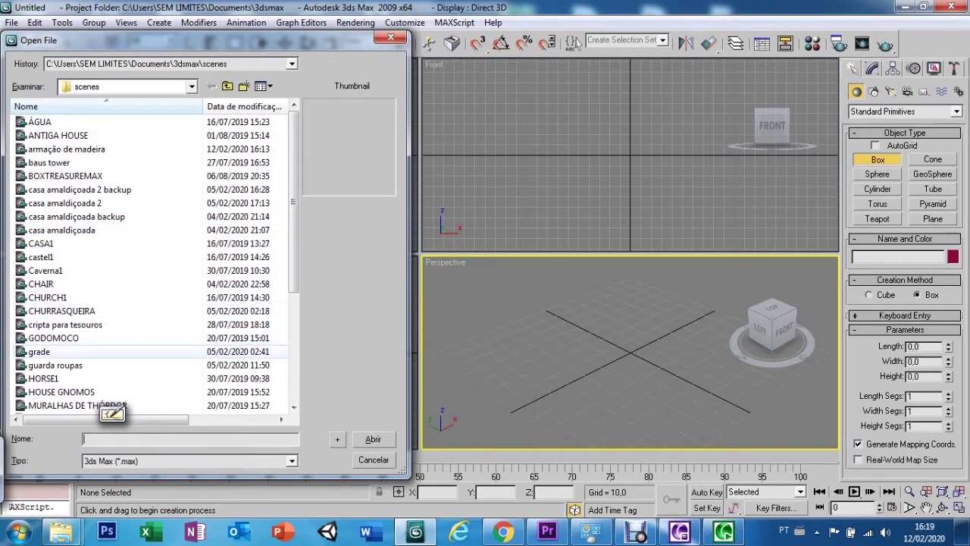
click(68, 365)
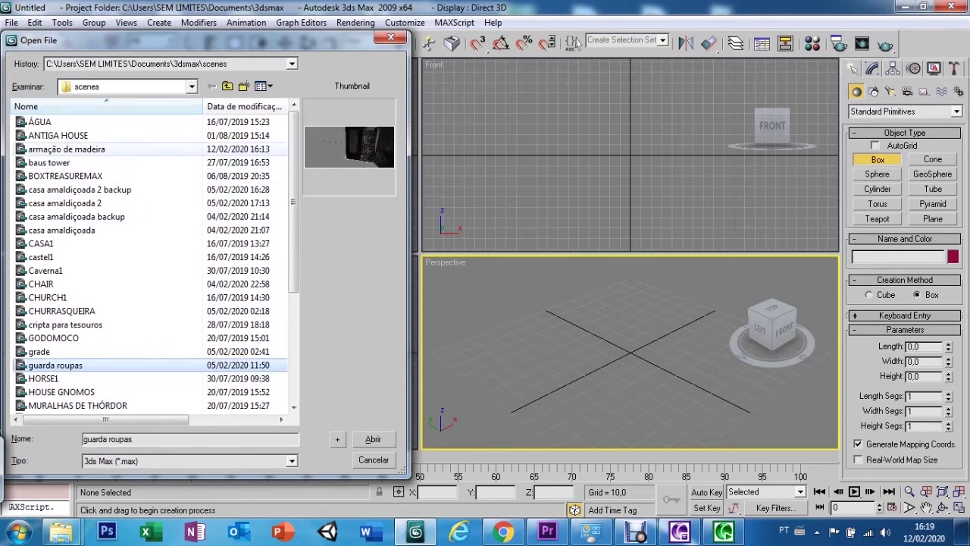
key(Return)
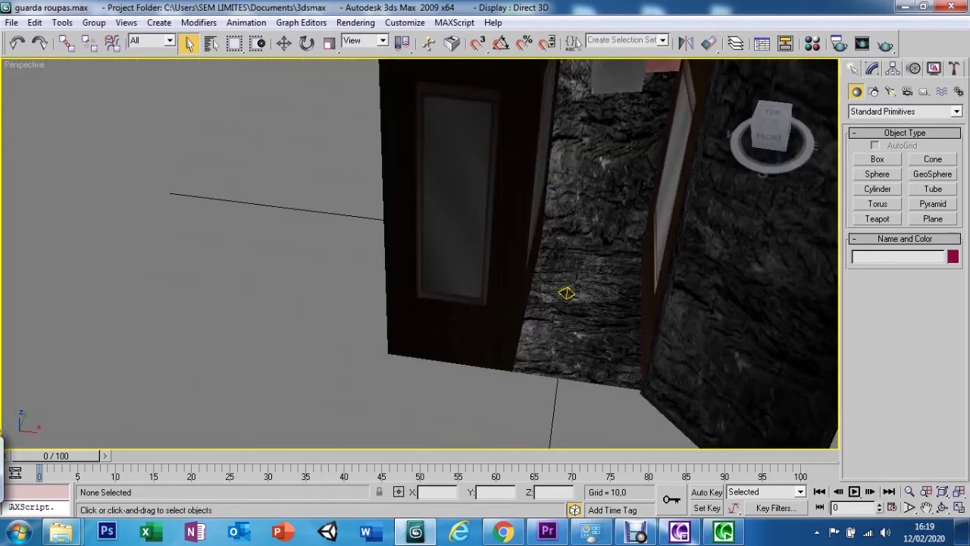
Zoom extents on the wardrobe and orbit to a raised front-right view
key(z)
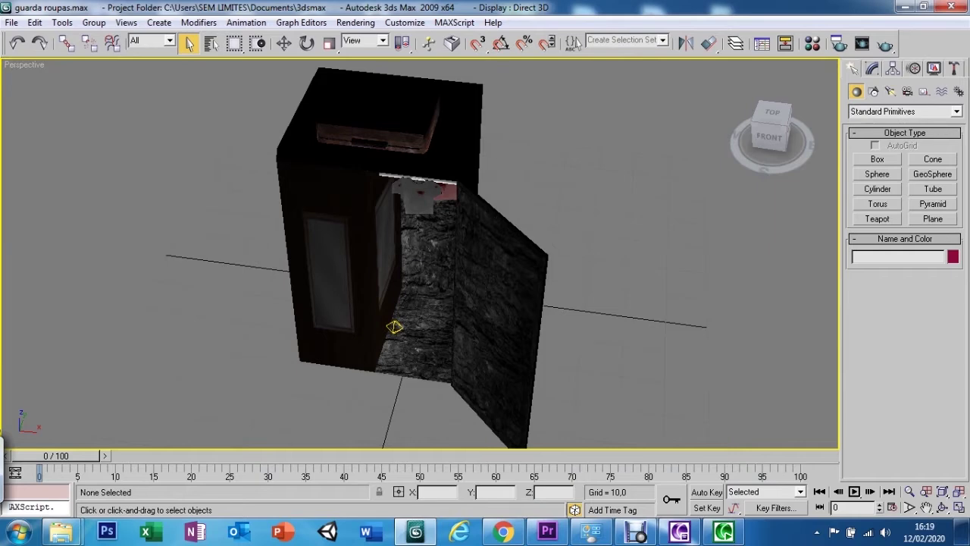
key(ctrl+r)
mouse_move(394, 326)
mouse_down()
mouse_move(460, 318)
mouse_move(379, 320)
mouse_move(371, 311)
mouse_up()
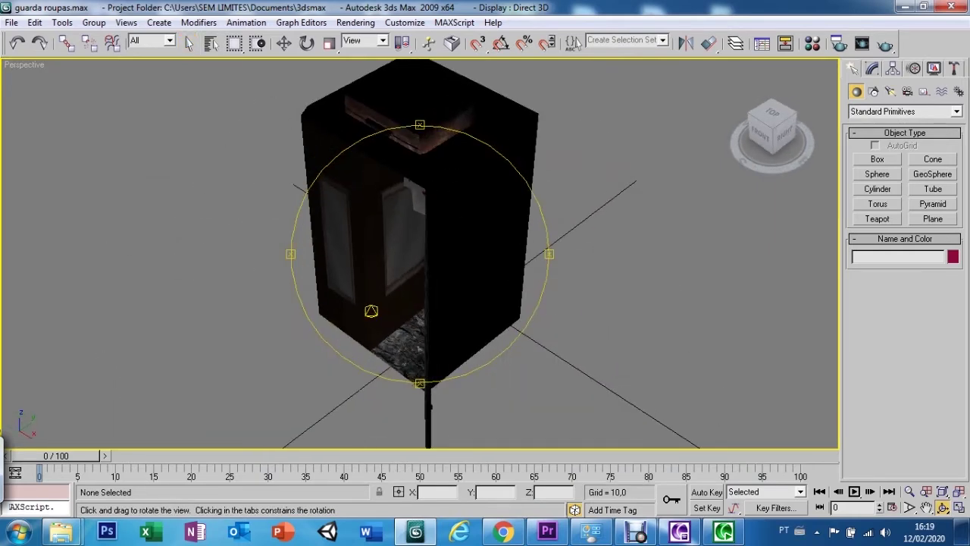
key(alt+f)
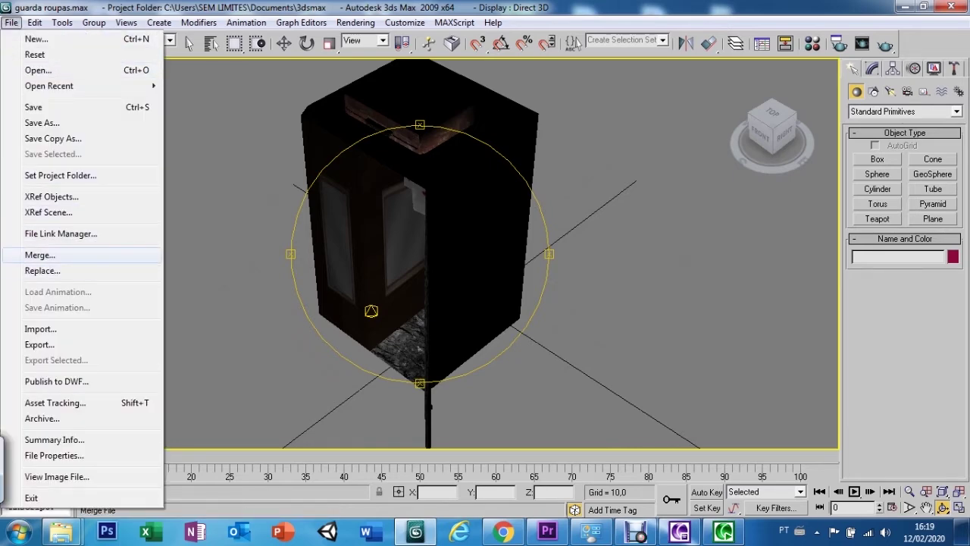
Start a merge and open VELA CANDLE.max to list its Cylinder01–Cylinder06 objects
key(Return)
key(Escape)
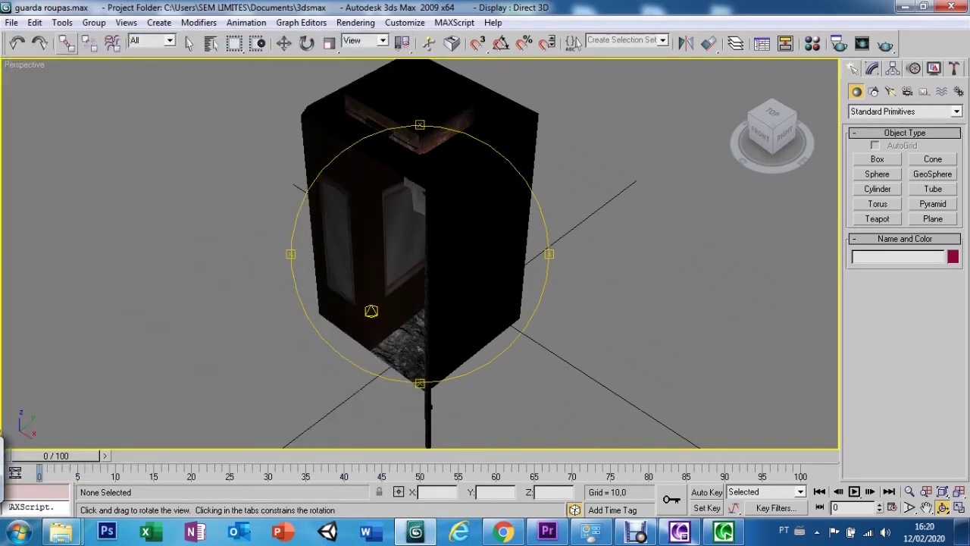
key(alt+f)
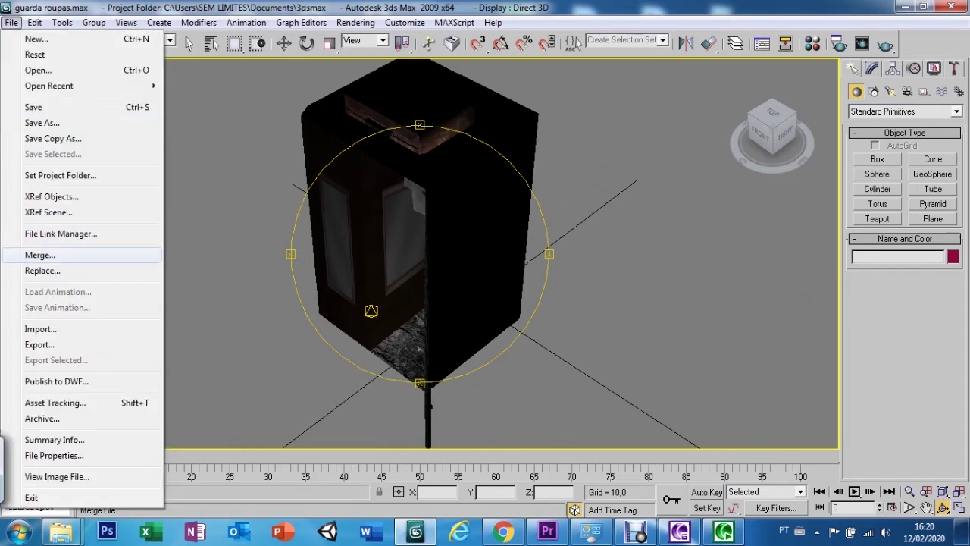
key(Return)
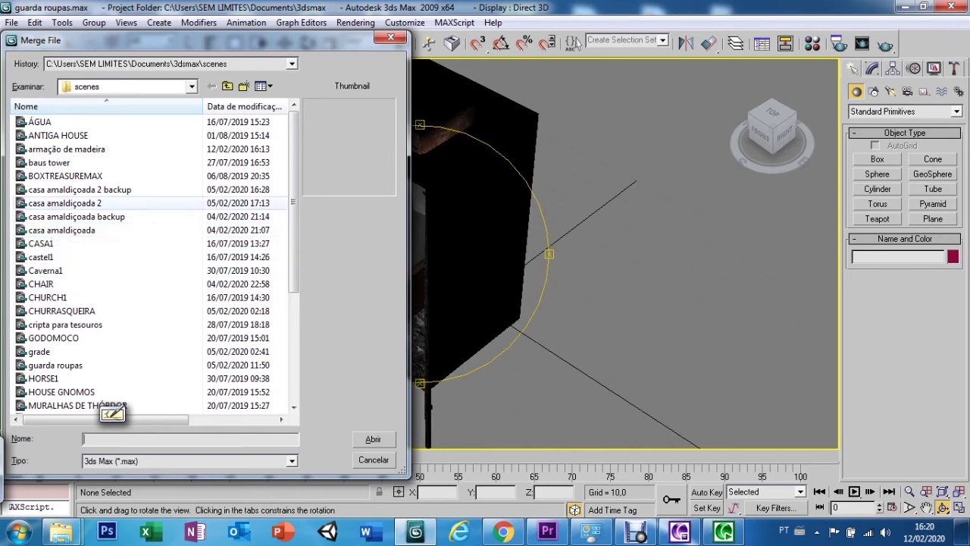
scroll(151, 258, down, 1)
scroll(151, 258, down, 1)
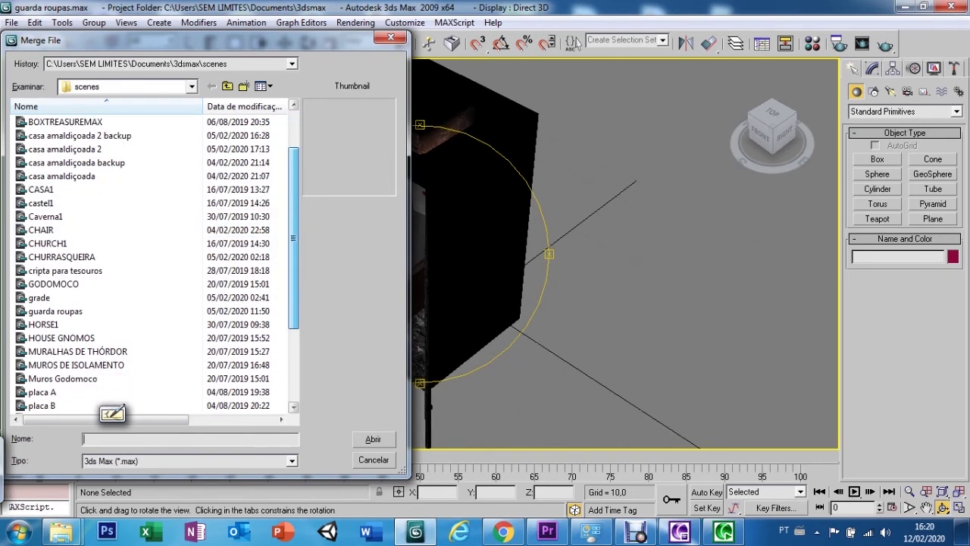
scroll(111, 413, down, 1)
scroll(112, 413, down, 1)
scroll(112, 413, down, 1)
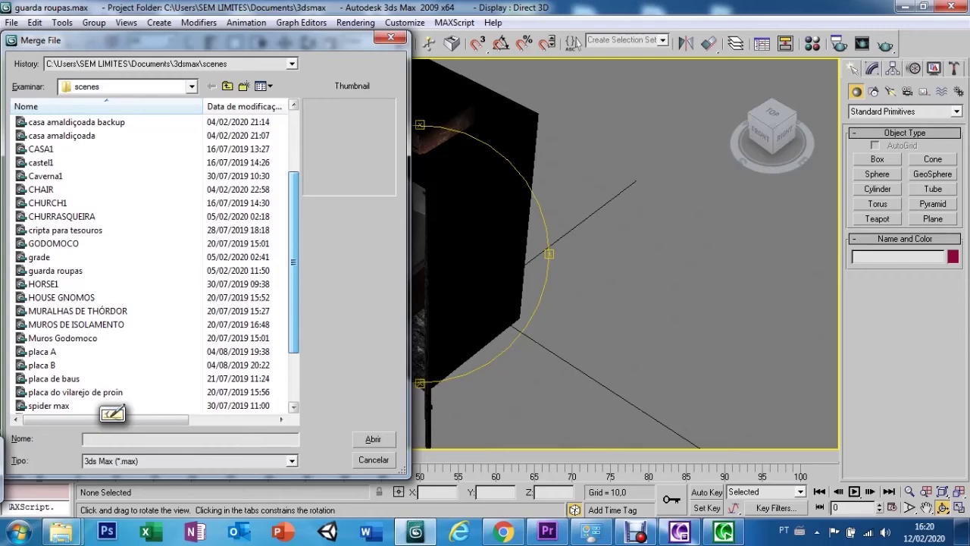
scroll(111, 413, down, 2)
scroll(111, 413, down, 2)
scroll(111, 413, down, 1)
scroll(112, 413, down, 1)
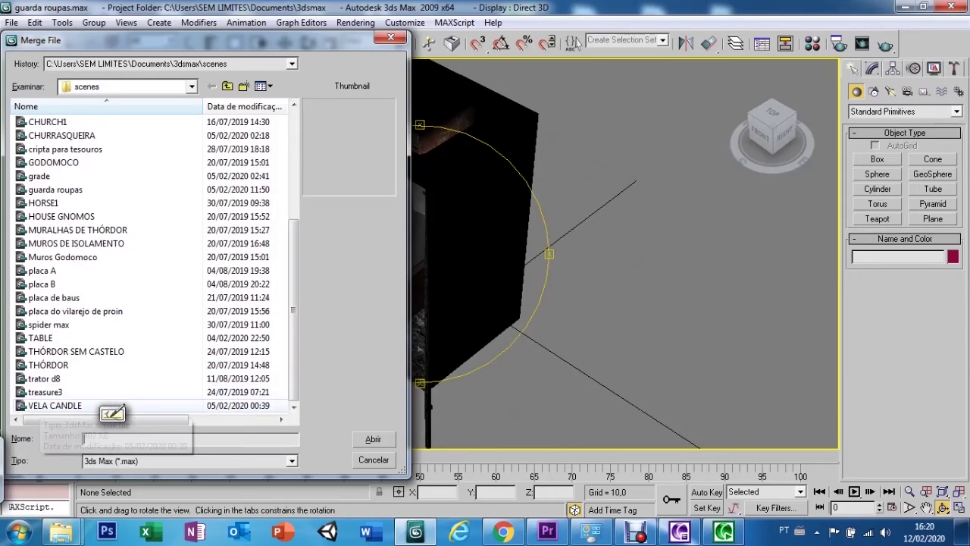
double_click(54, 405)
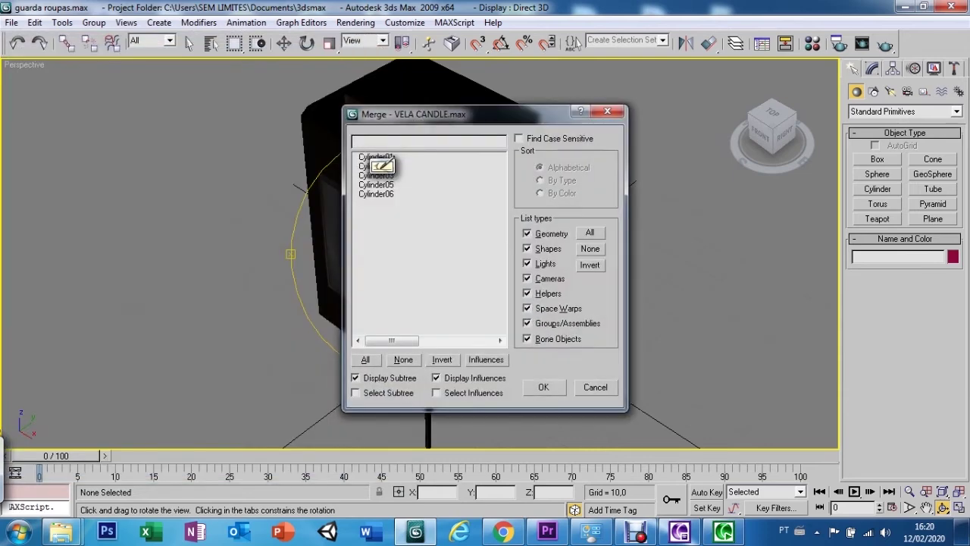
Merge Cylinder05 and move it to the wardrobe's front-left at X -15,121, Y -20,251, Z 3,331
drag(583, 82, 590, 83)
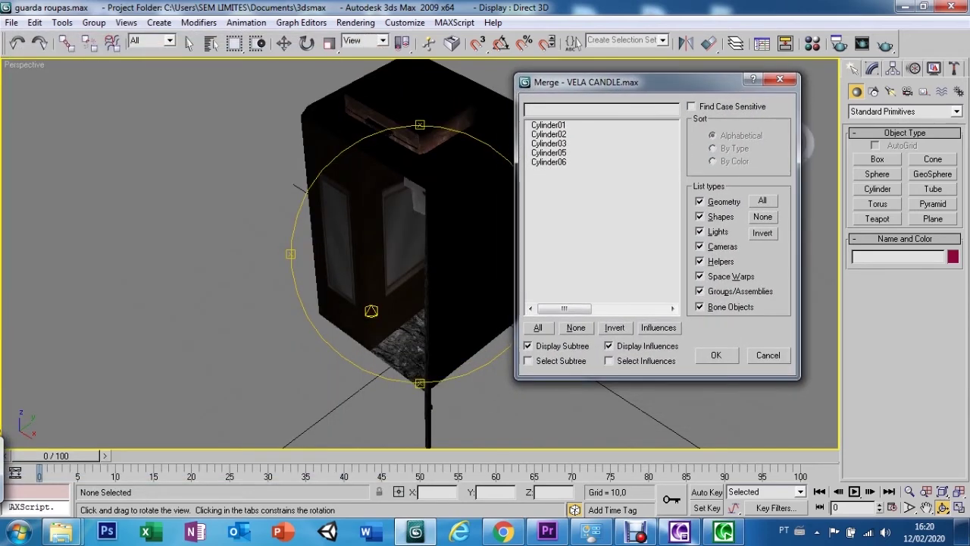
click(549, 163)
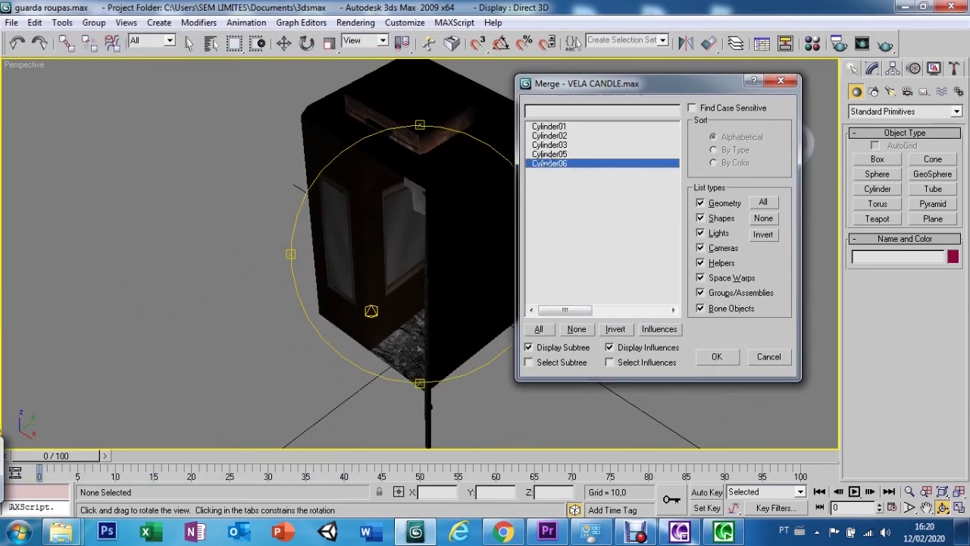
click(549, 154)
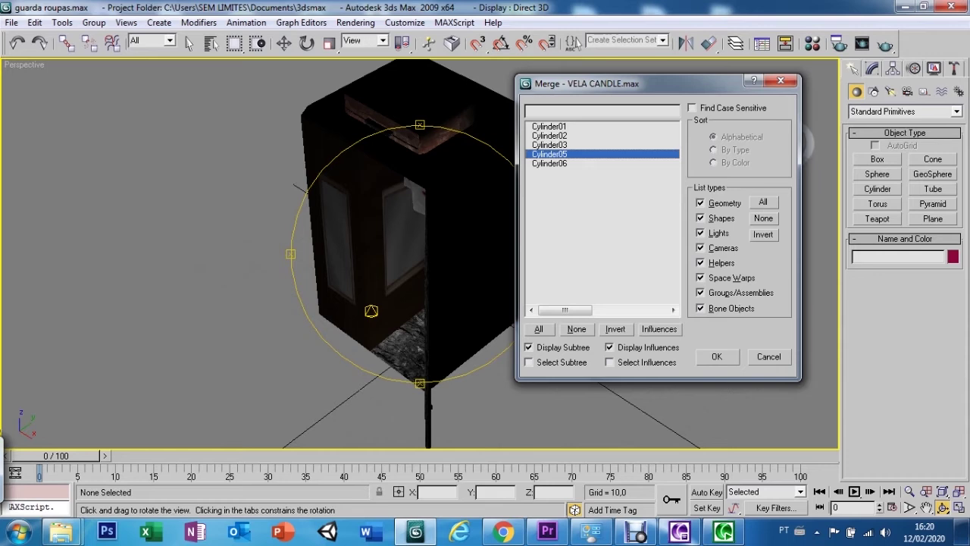
key(Return)
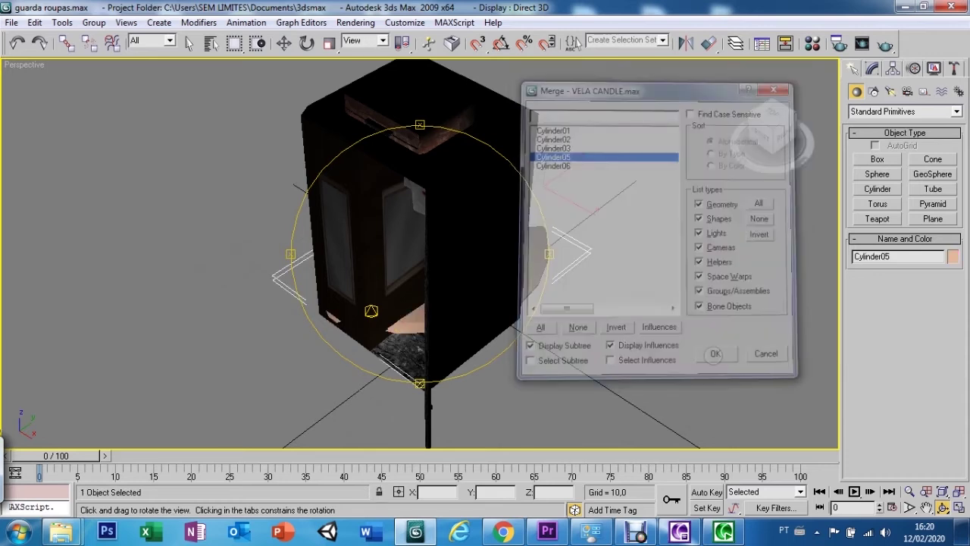
key(w)
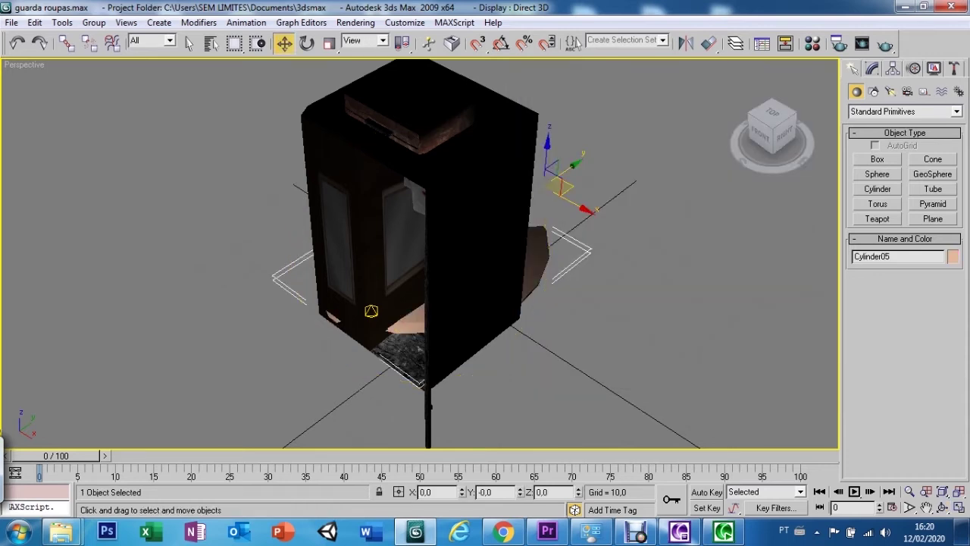
drag(563, 186, 391, 305)
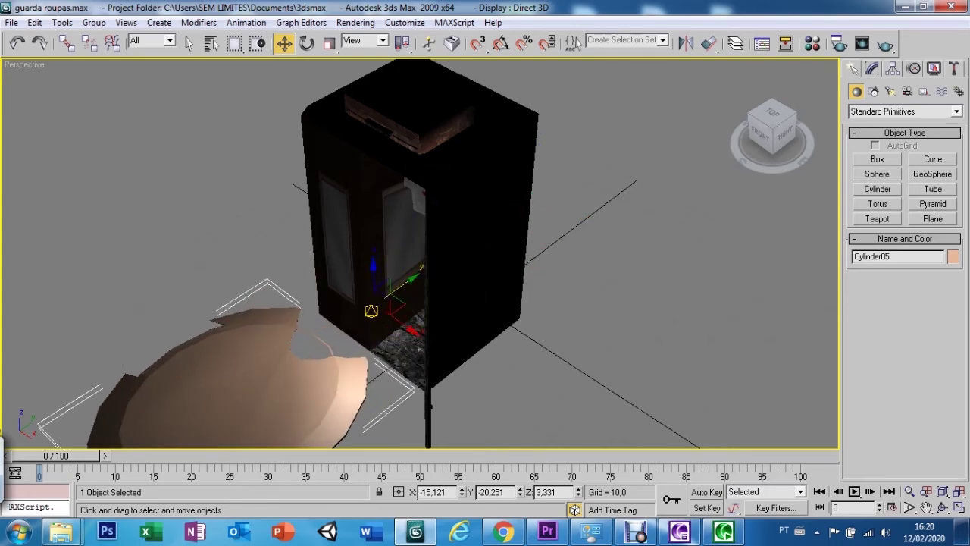
click(11, 22)
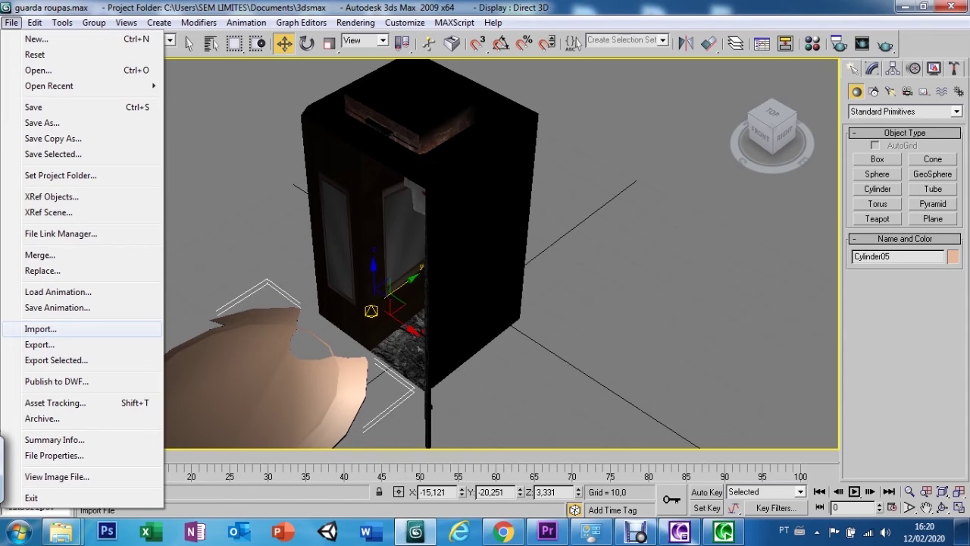
click(40, 328)
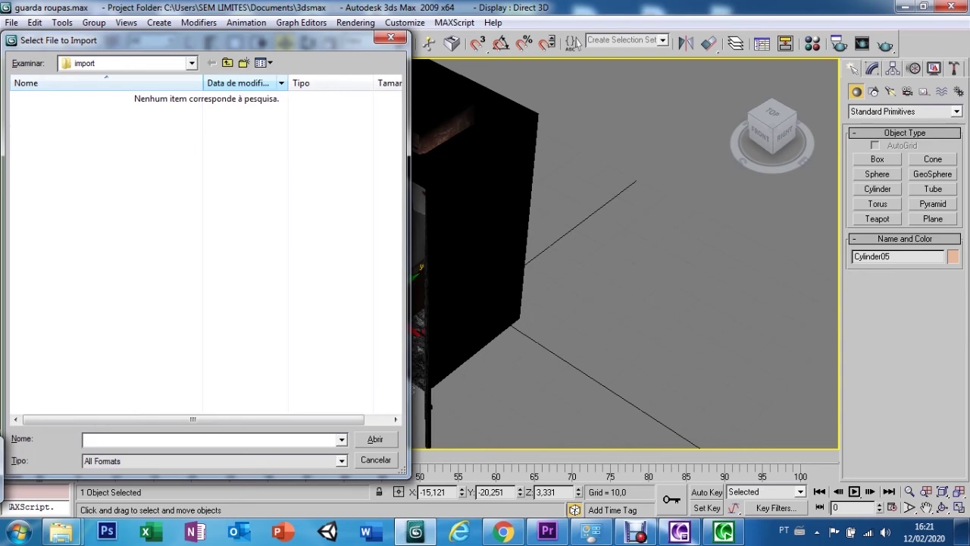
key(Escape)
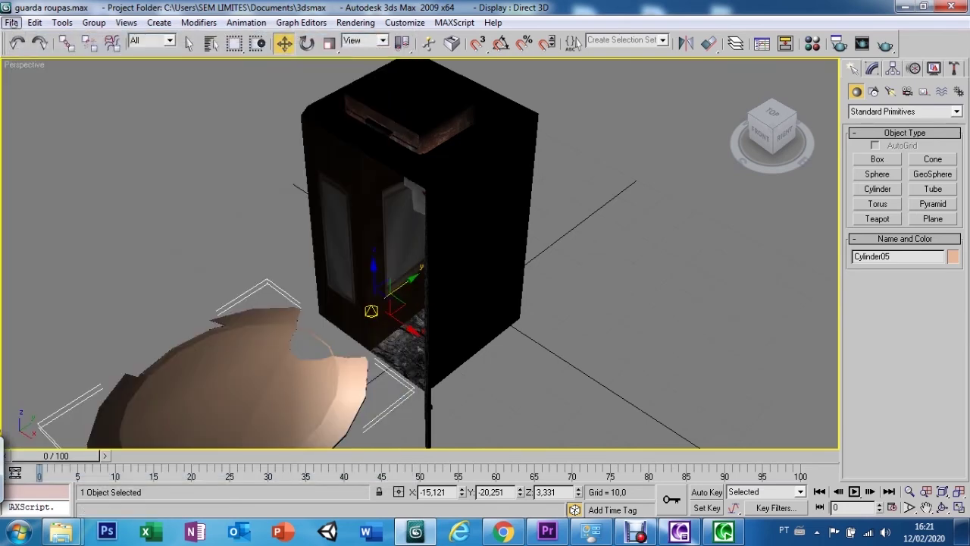
click(12, 22)
click(39, 344)
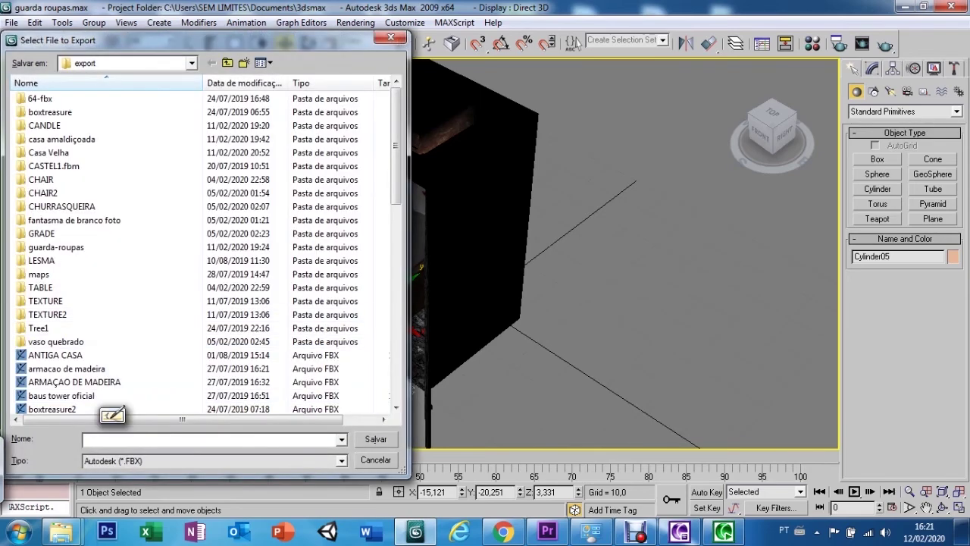
click(341, 460)
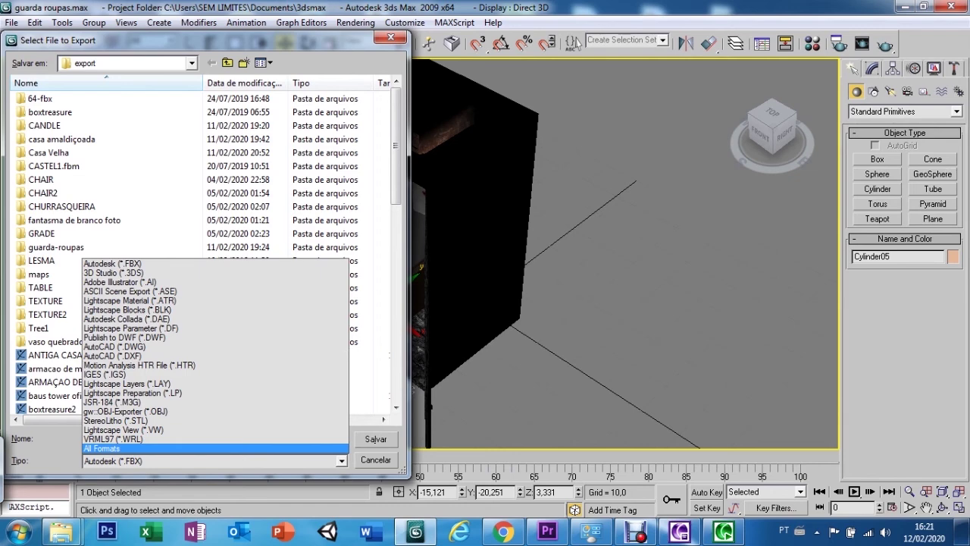
key(Escape)
key(Escape)
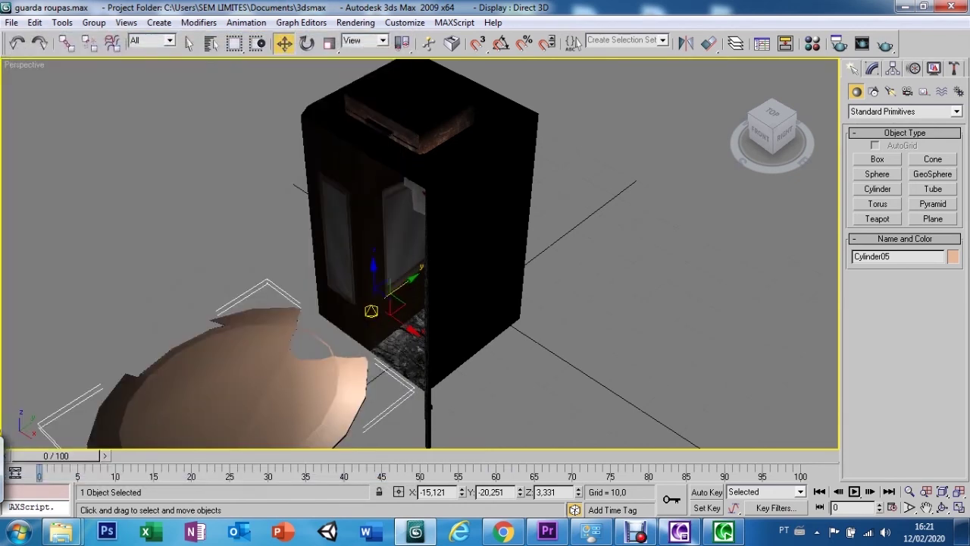
click(11, 22)
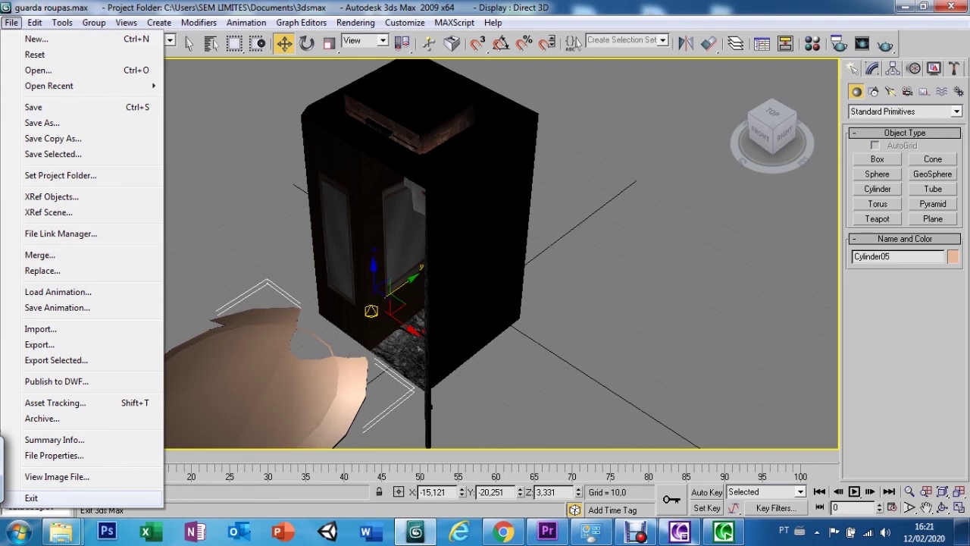
Choose File > Exit so 3ds Max asks to save the modified guarda roupas.max
click(31, 498)
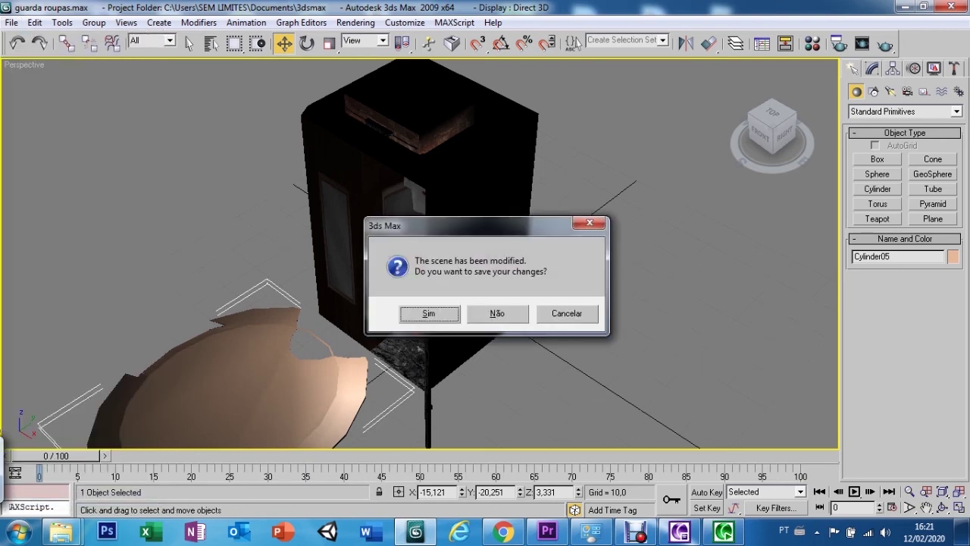